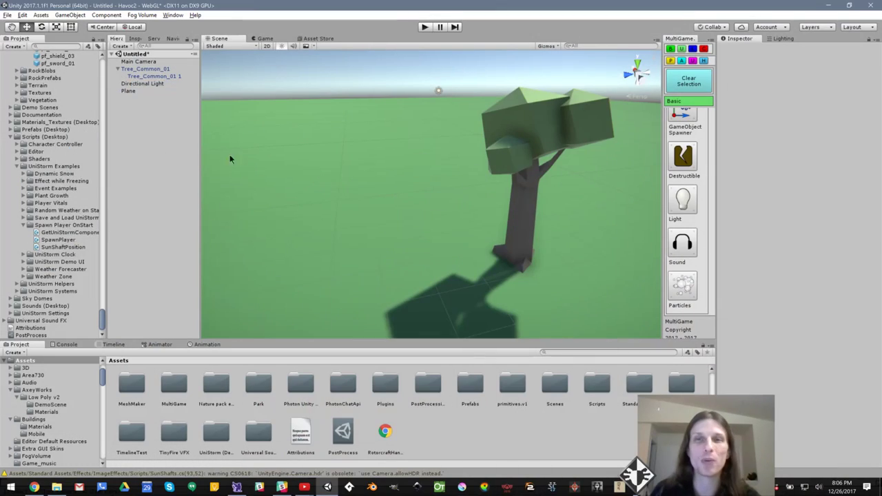
Step: Create a Sphere and drag it onto the ground in front of the tree (X -20.67, Y 0.5, Z 6.98)
{"action": "left_click", "coordinate": [69, 15]}
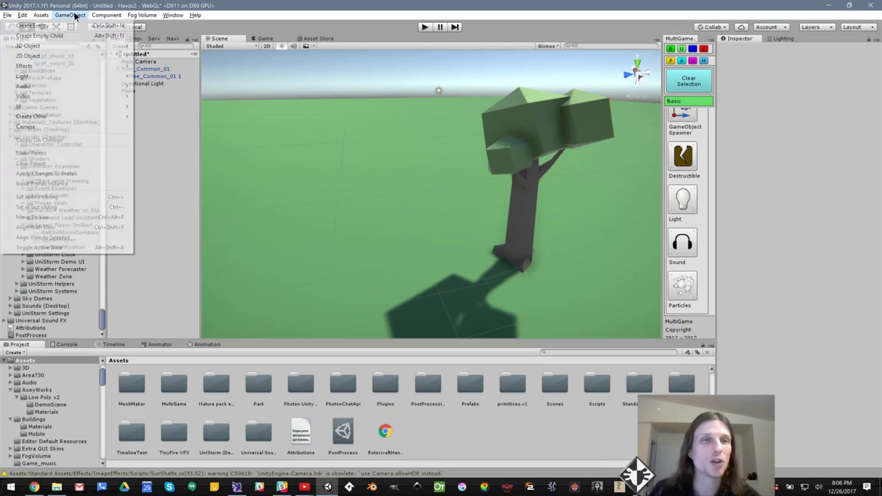
{"action": "mouse_move", "coordinate": [65, 44]}
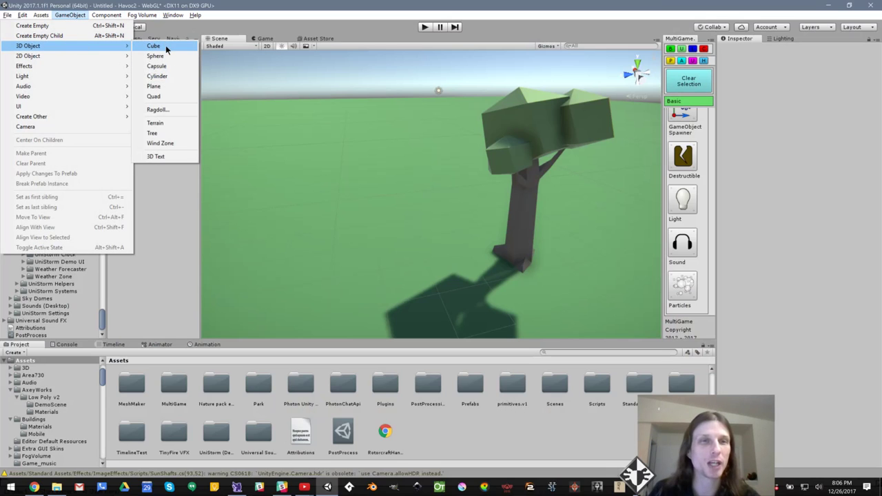
{"action": "left_click", "coordinate": [159, 57]}
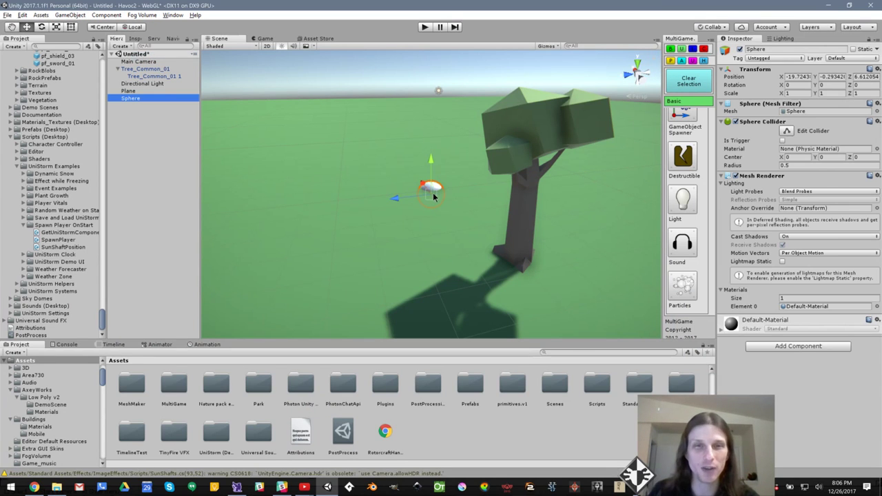
{"action": "left_click_drag", "start_coordinate": [433, 193], "coordinate": [431, 200], "text": "ctrl+shift"}
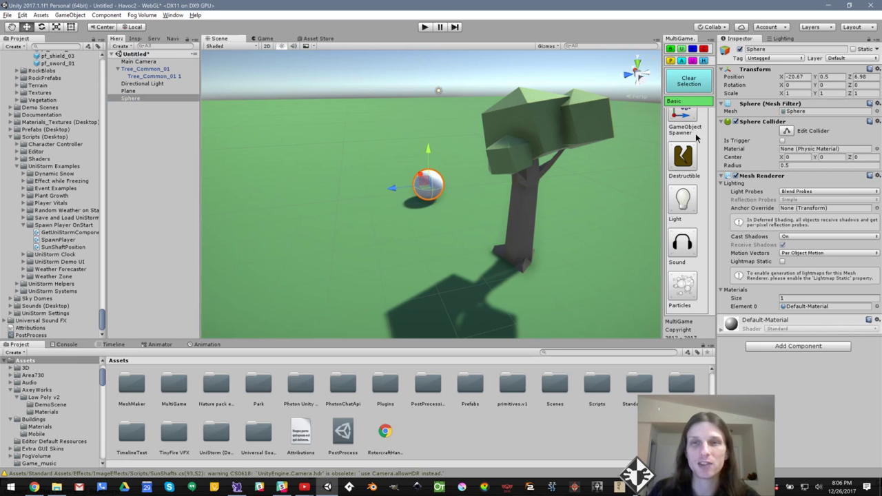
Step: Apply the MultiGame Sound tool so the sphere gets an Audio Source and a Sounder script
{"action": "scroll", "coordinate": [698, 139], "scroll_direction": "down", "scroll_amount": 5}
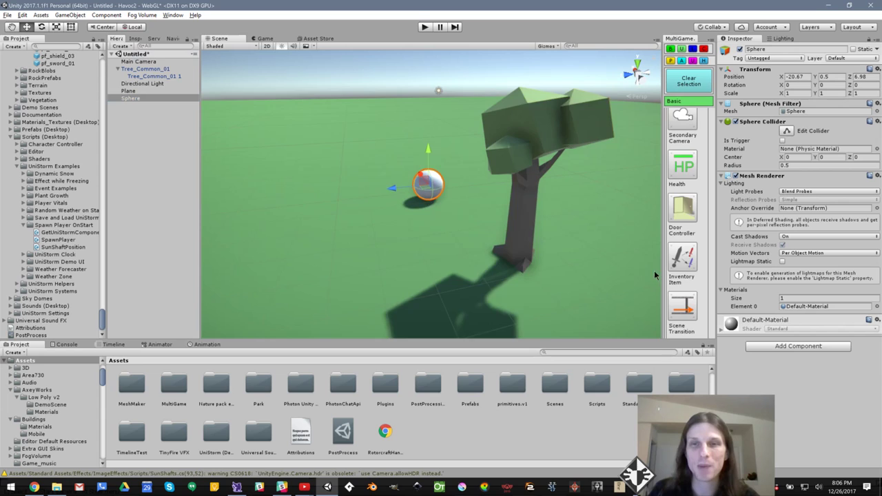
{"action": "scroll", "coordinate": [691, 205], "scroll_direction": "down", "scroll_amount": 3}
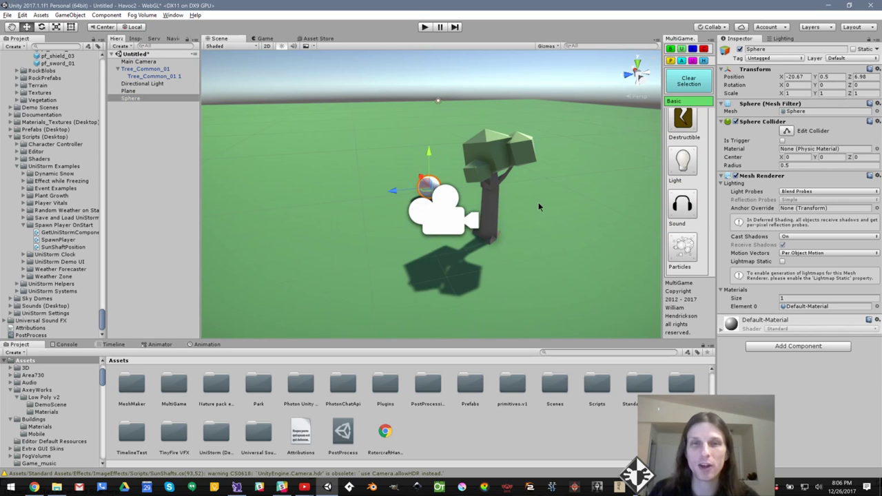
{"action": "scroll", "coordinate": [538, 202], "scroll_direction": "up", "scroll_amount": 4}
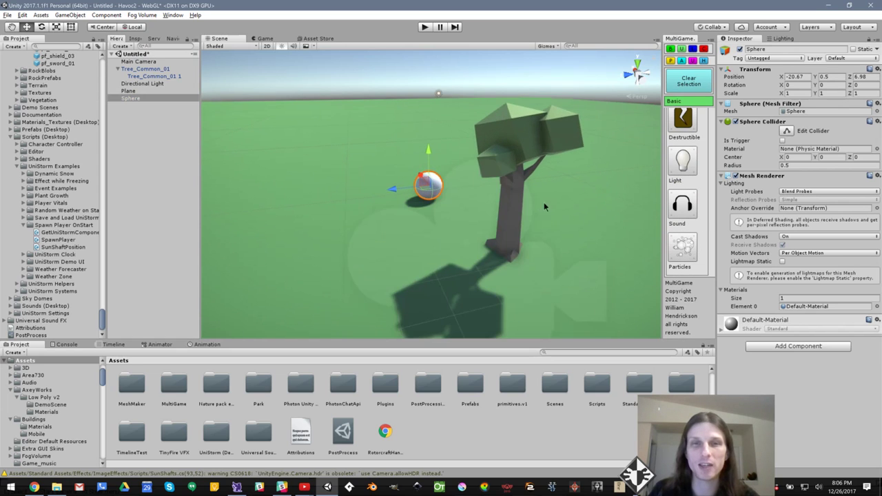
{"action": "left_click", "coordinate": [684, 204]}
{"action": "scroll", "coordinate": [747, 275], "scroll_direction": "down", "scroll_amount": 10}
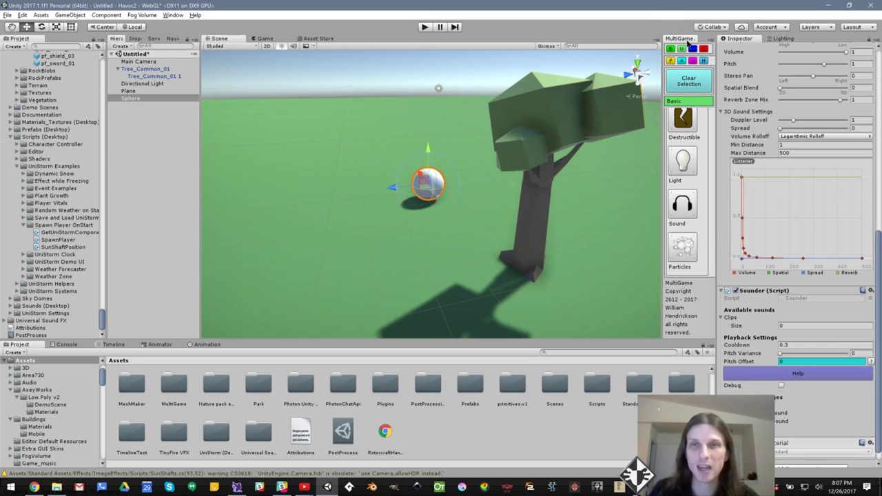
Step: Add Click Logic to the sphere and set its Clickable message to a locked PlaySelectedSound
{"action": "left_click", "coordinate": [693, 49]}
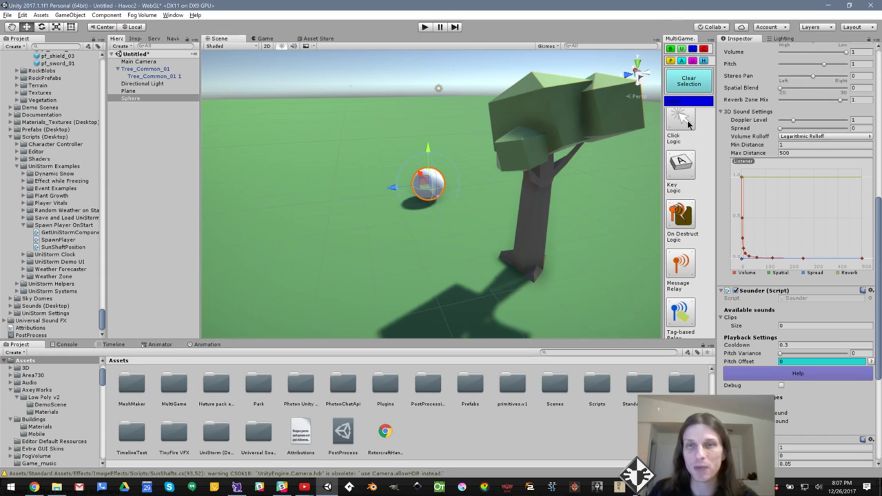
{"action": "scroll", "coordinate": [801, 191], "scroll_direction": "down", "scroll_amount": 5}
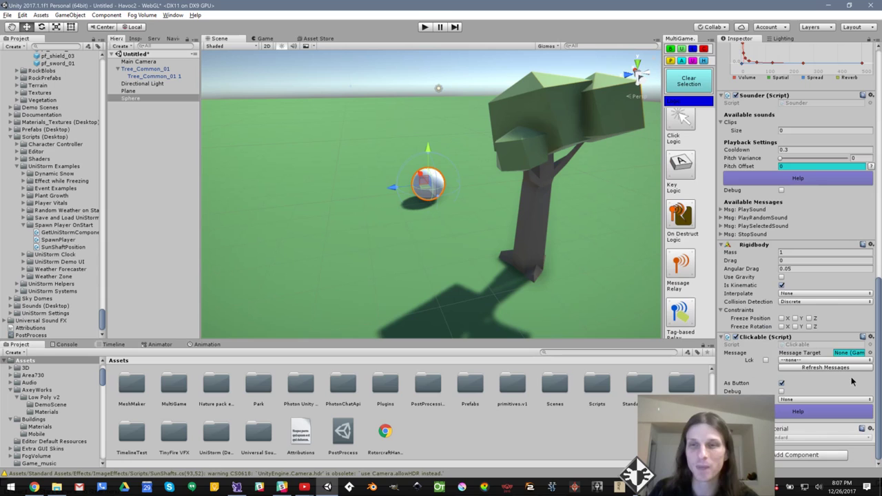
{"action": "left_click", "coordinate": [809, 366]}
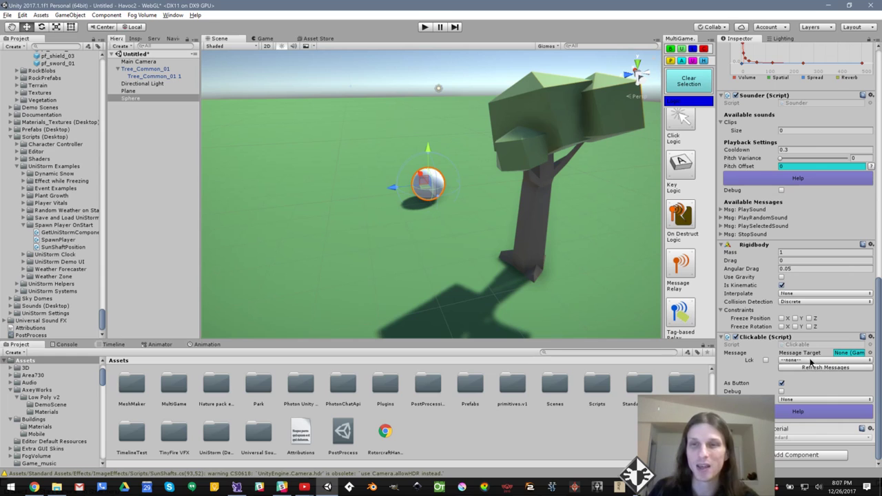
{"action": "left_click", "coordinate": [793, 361]}
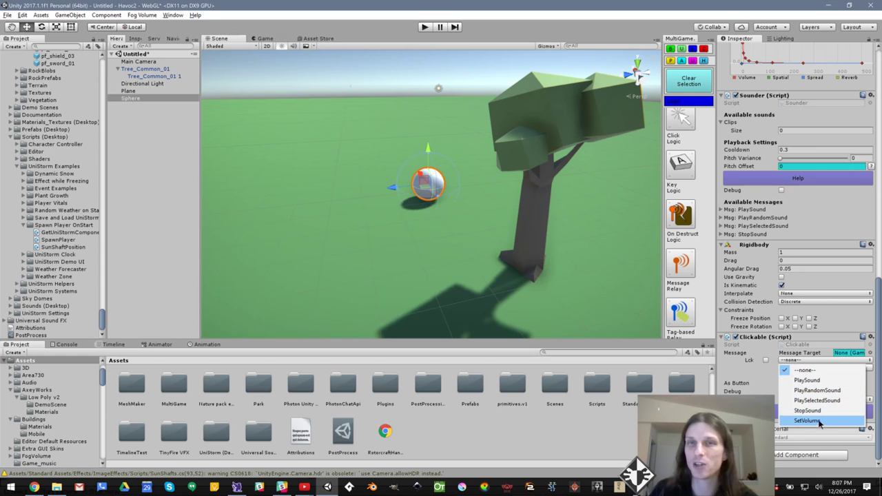
{"action": "left_click", "coordinate": [857, 460]}
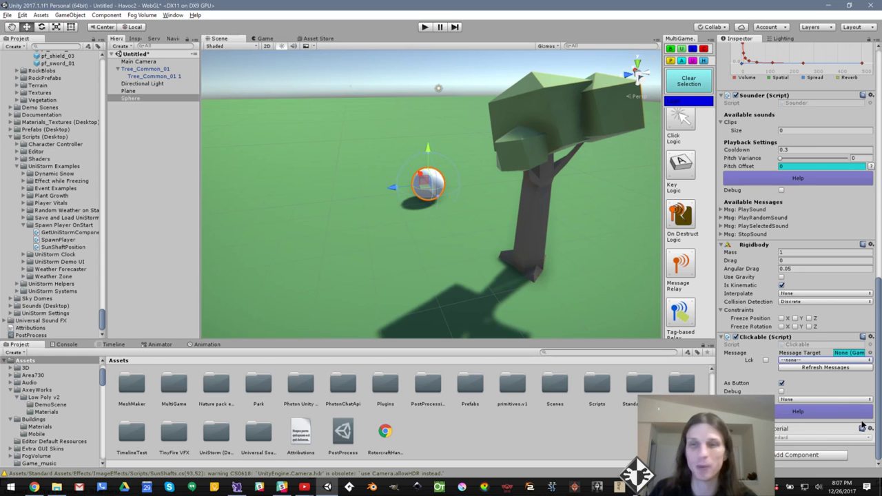
{"action": "left_click", "coordinate": [798, 361]}
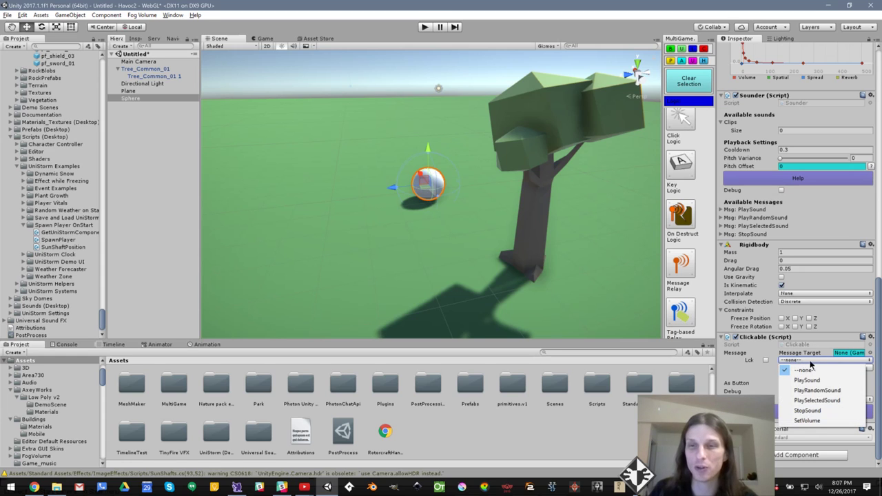
{"action": "left_click", "coordinate": [819, 400]}
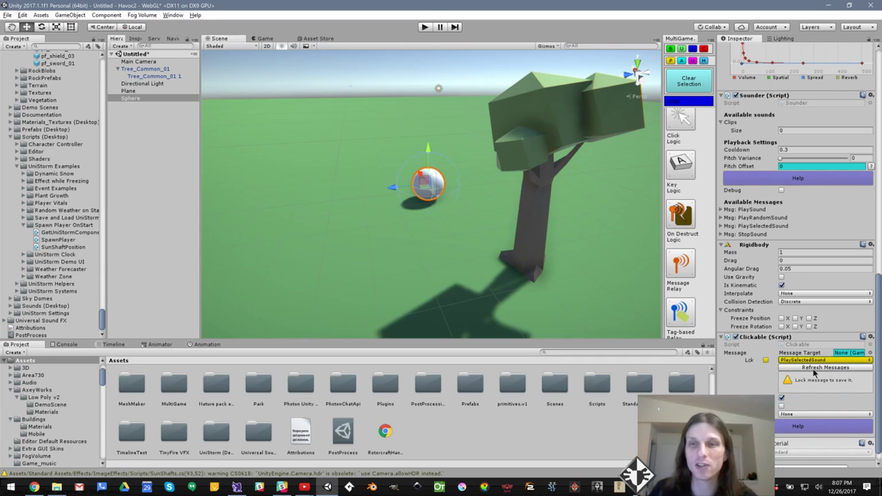
{"action": "left_click", "coordinate": [765, 360]}
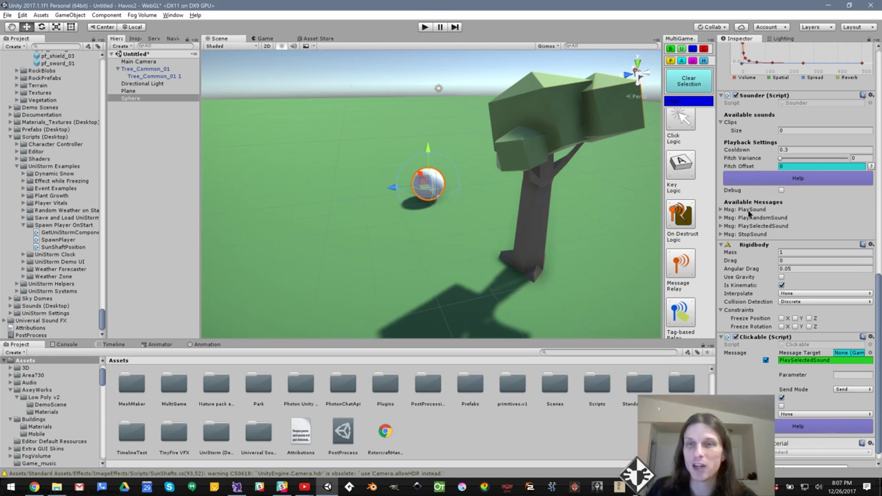
Step: Set the Sounder's Clips size to 2, creating empty Element 0 and Element 1
{"action": "scroll", "coordinate": [750, 214], "scroll_direction": "up", "scroll_amount": 10}
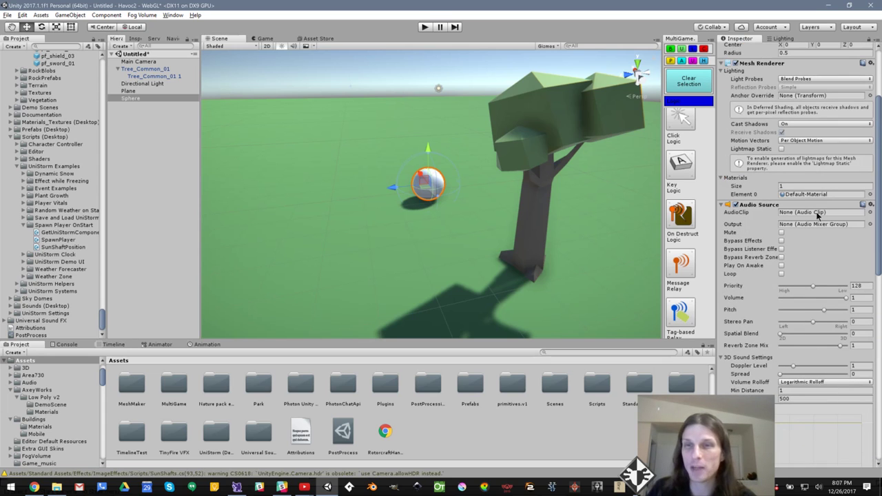
{"action": "scroll", "coordinate": [761, 247], "scroll_direction": "down", "scroll_amount": 10}
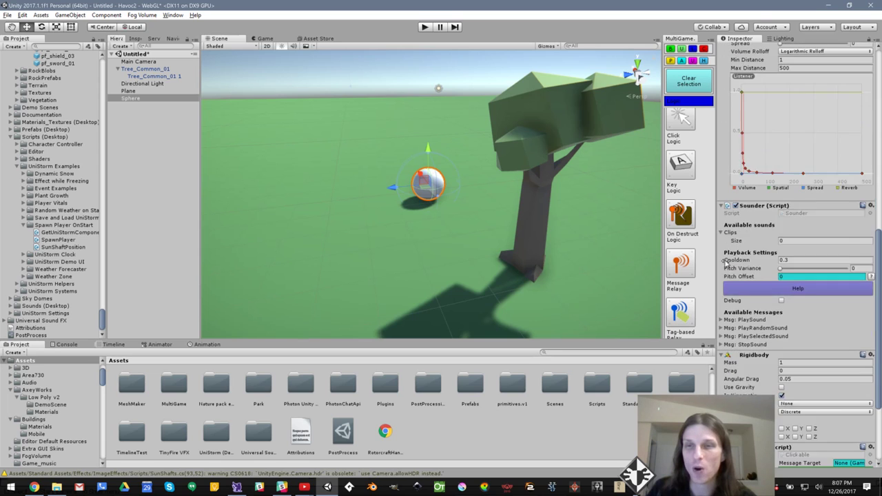
{"action": "scroll", "coordinate": [792, 283], "scroll_direction": "down", "scroll_amount": 5}
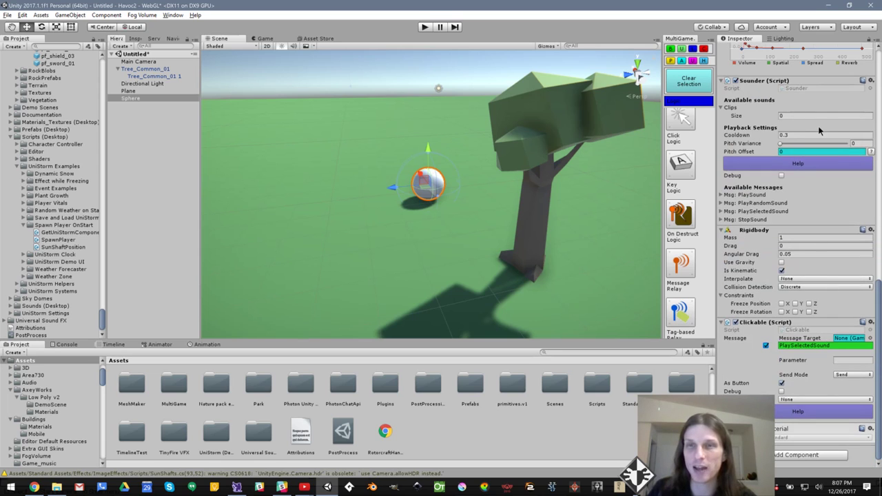
{"action": "left_click", "coordinate": [806, 116]}
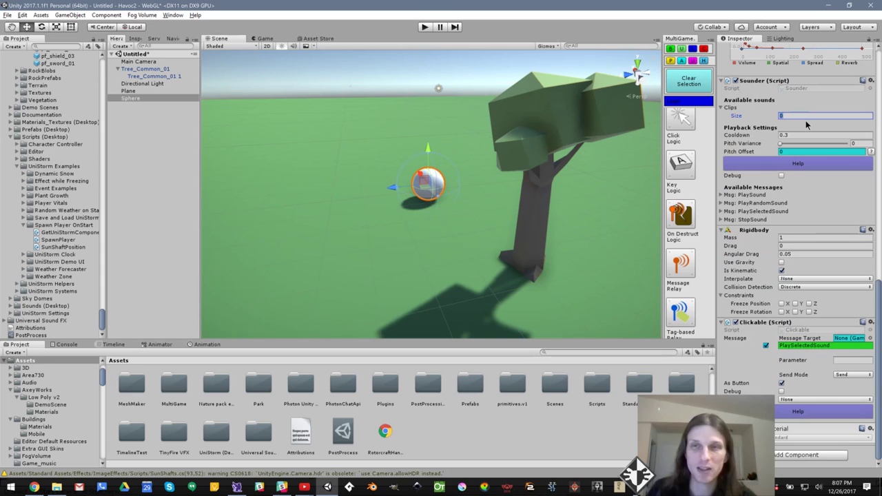
{"action": "key", "text": "Return"}
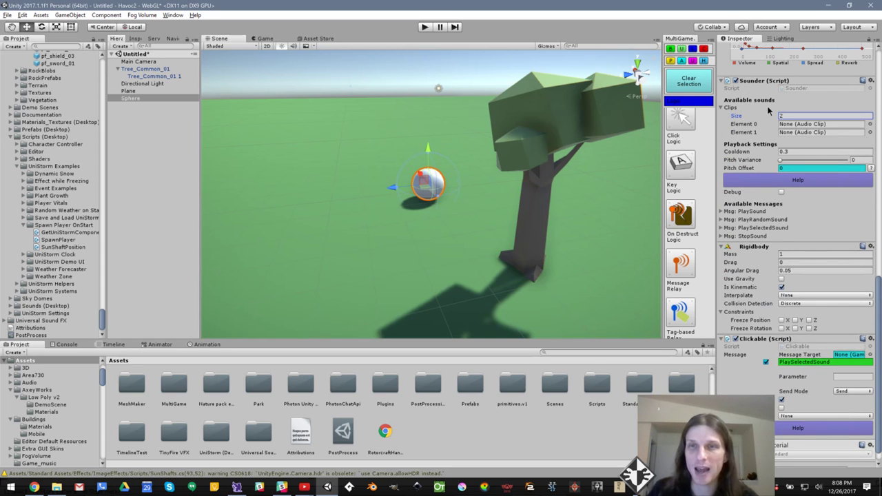
Step: Assign the 8BIT_RETRO_Explosion_Short clip to the Sounder's Element 0
{"action": "left_click", "coordinate": [869, 124]}
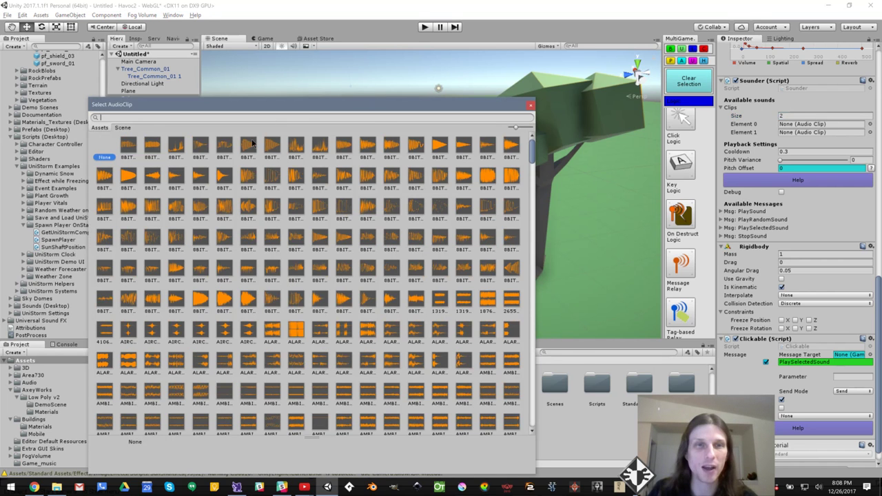
{"action": "double_click", "coordinate": [241, 178]}
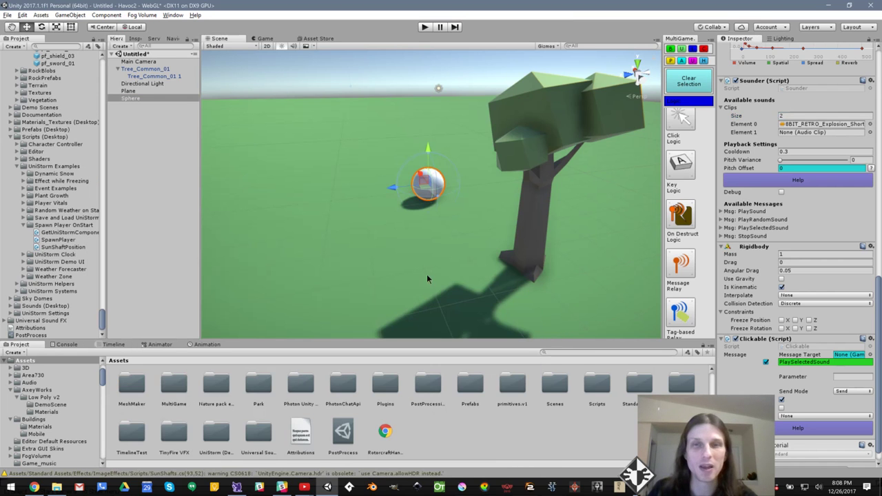
{"action": "left_click", "coordinate": [804, 486]}
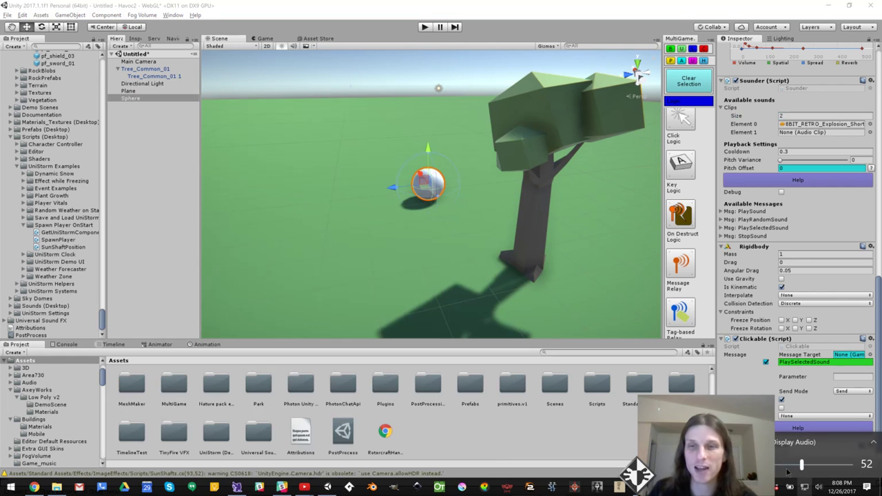
{"action": "scroll", "coordinate": [813, 463], "scroll_direction": "down", "scroll_amount": 2}
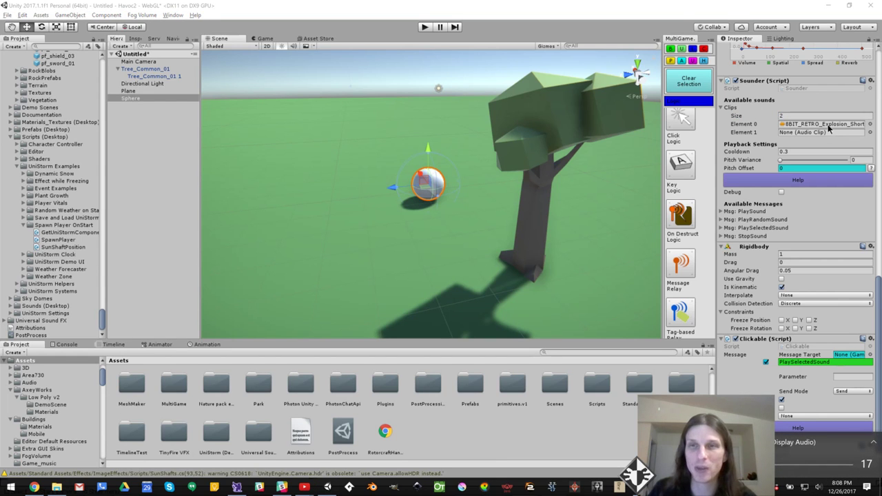
Step: Assign the 8BIT_RETRO_Hit_Bump_Deep_Zap_mono clip to Element 1
{"action": "left_click", "coordinate": [869, 132]}
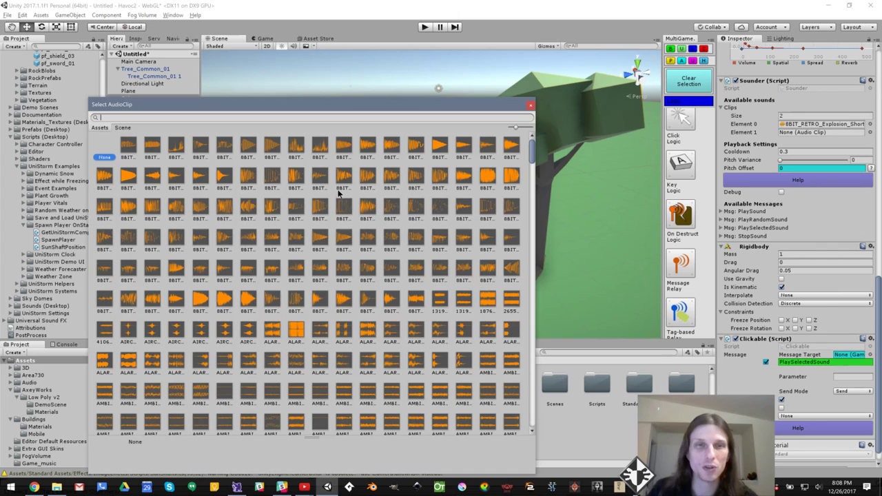
{"action": "left_click", "coordinate": [322, 207]}
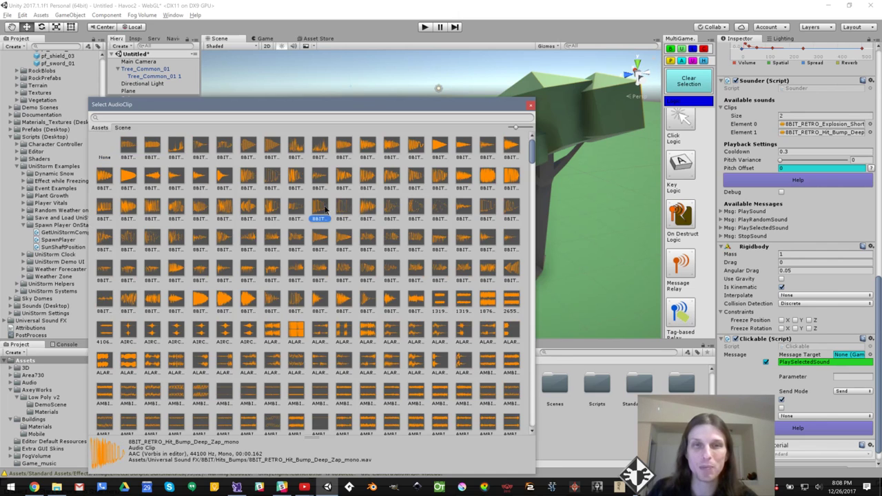
{"action": "double_click", "coordinate": [326, 210]}
{"action": "scroll", "coordinate": [751, 355], "scroll_direction": "down", "scroll_amount": 1}
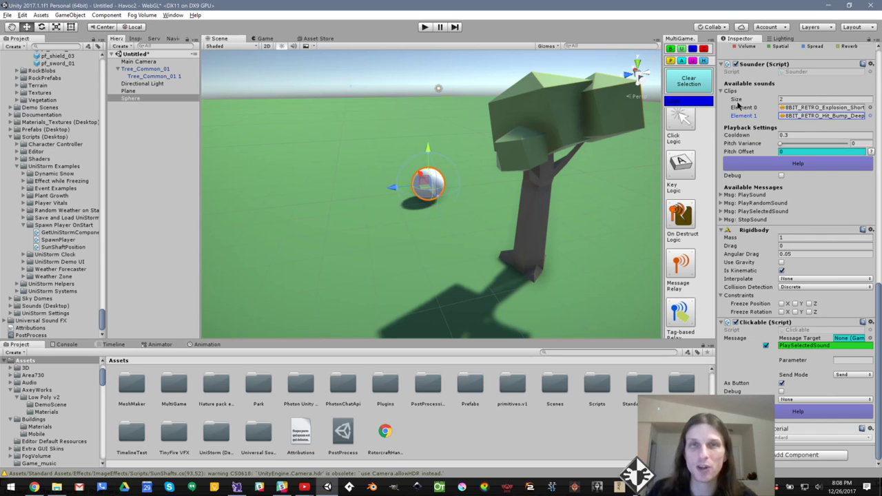
Step: Ping Element 0's clip in the Explosions folder and expand the PlaySelectedSound help
{"action": "left_click", "coordinate": [803, 110]}
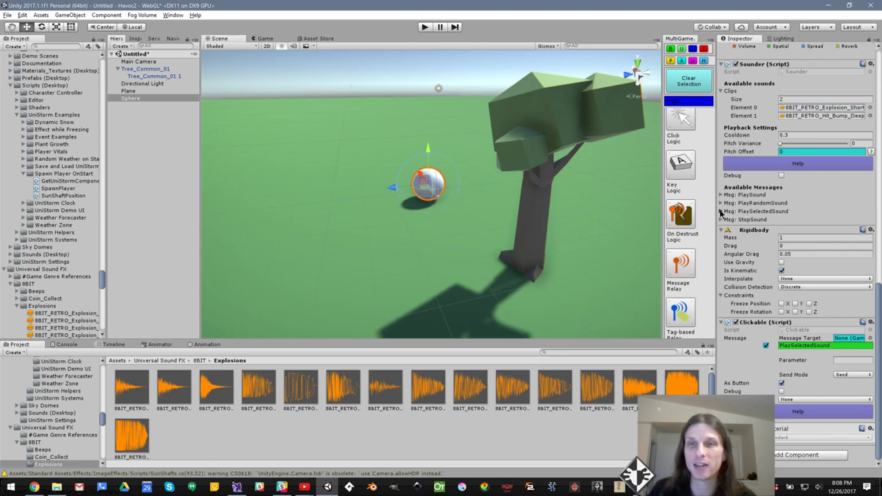
{"action": "left_click", "coordinate": [721, 212]}
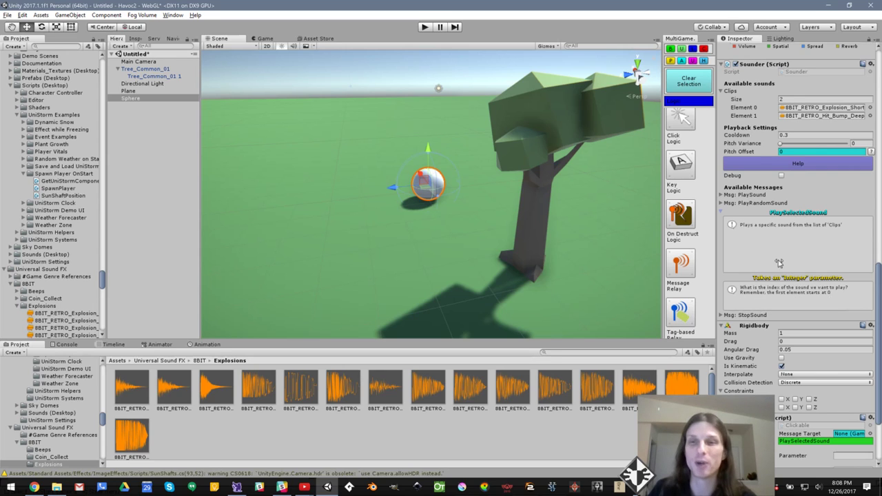
Step: Set the Clickable's Parameter to 0 and its Parameter Mode to Integer
{"action": "scroll", "coordinate": [829, 295], "scroll_direction": "down", "scroll_amount": 3}
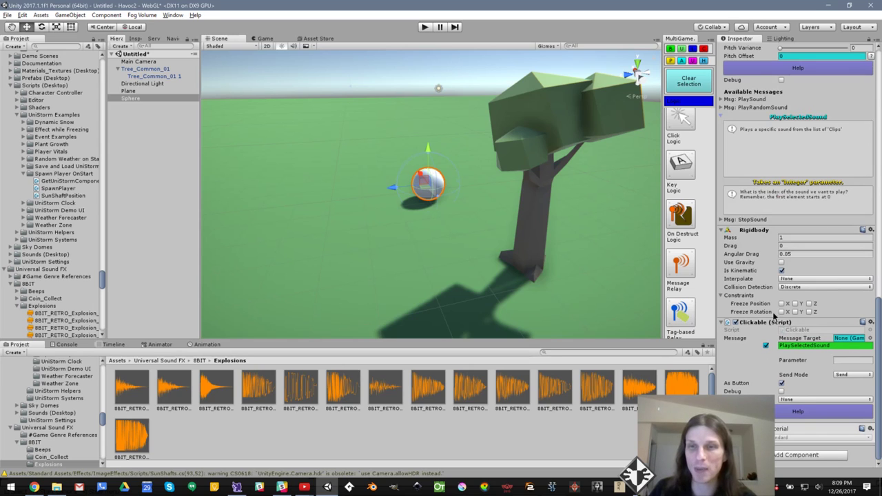
{"action": "left_click", "coordinate": [851, 361]}
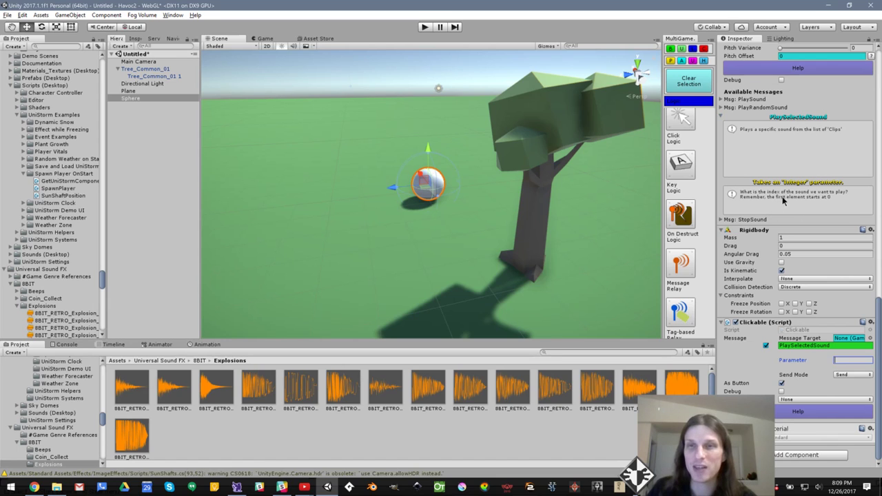
{"action": "scroll", "coordinate": [754, 229], "scroll_direction": "up", "scroll_amount": 6}
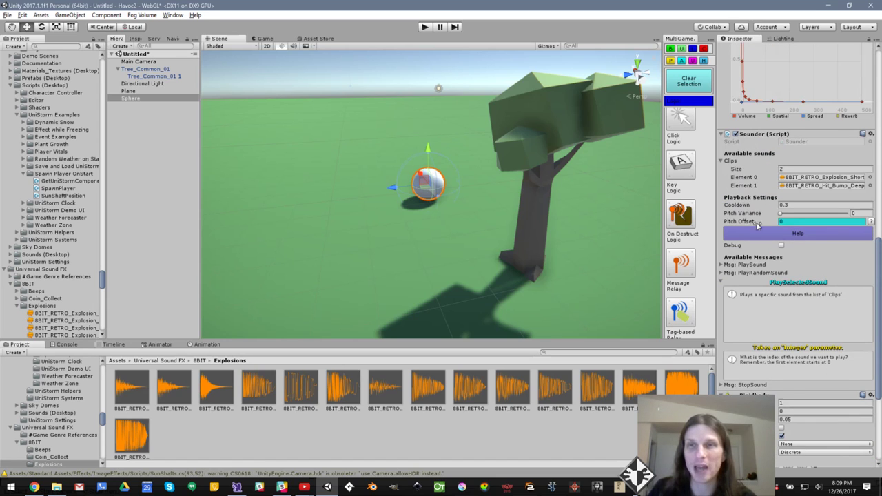
{"action": "scroll", "coordinate": [771, 220], "scroll_direction": "down", "scroll_amount": 6}
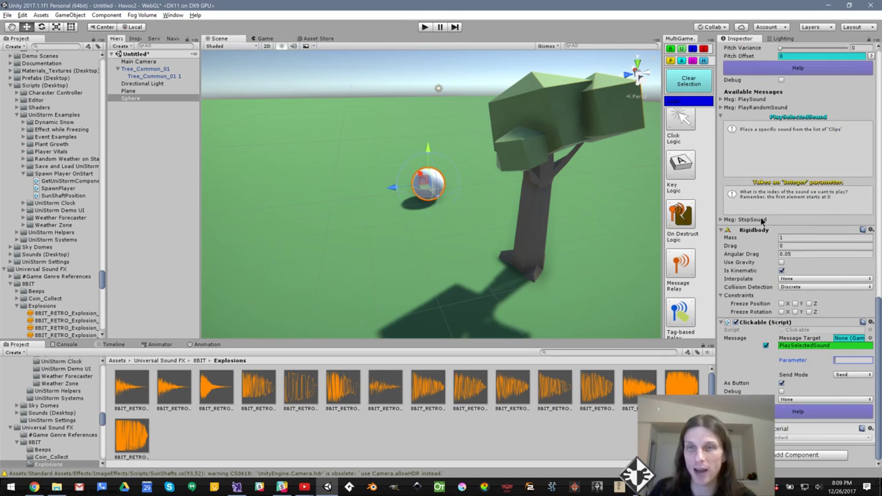
{"action": "type", "text": "0"}
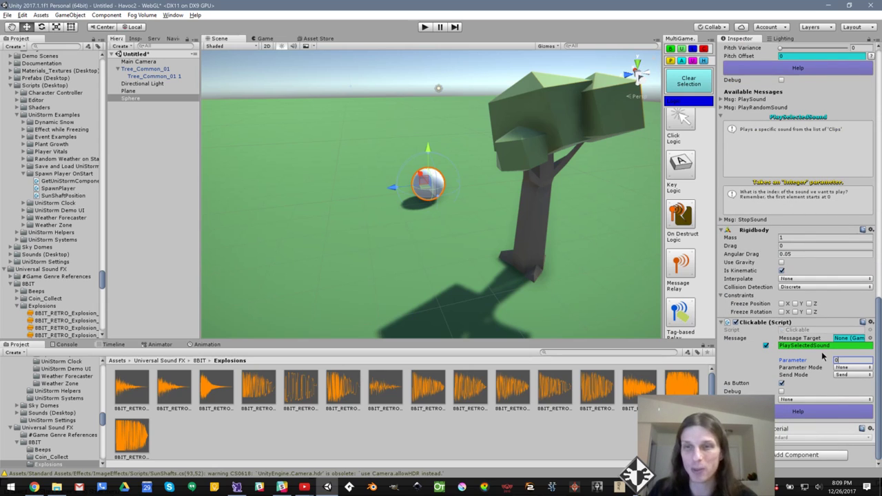
{"action": "left_click", "coordinate": [851, 367]}
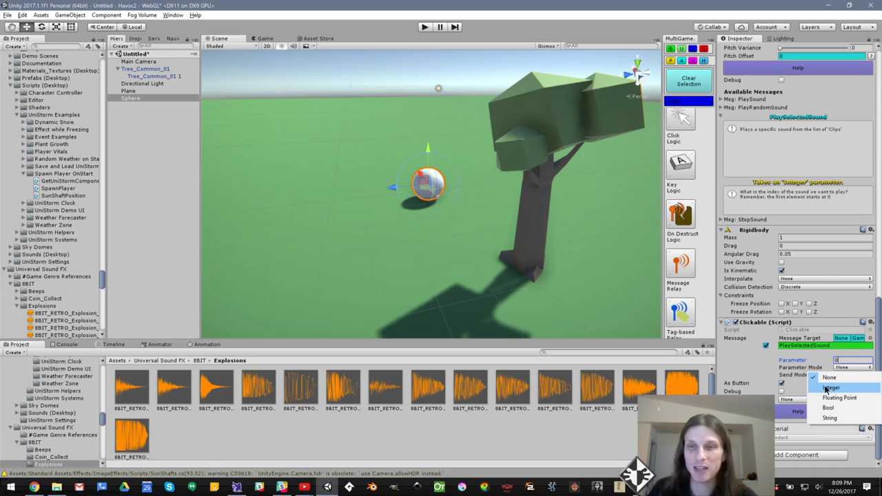
{"action": "left_click", "coordinate": [831, 388]}
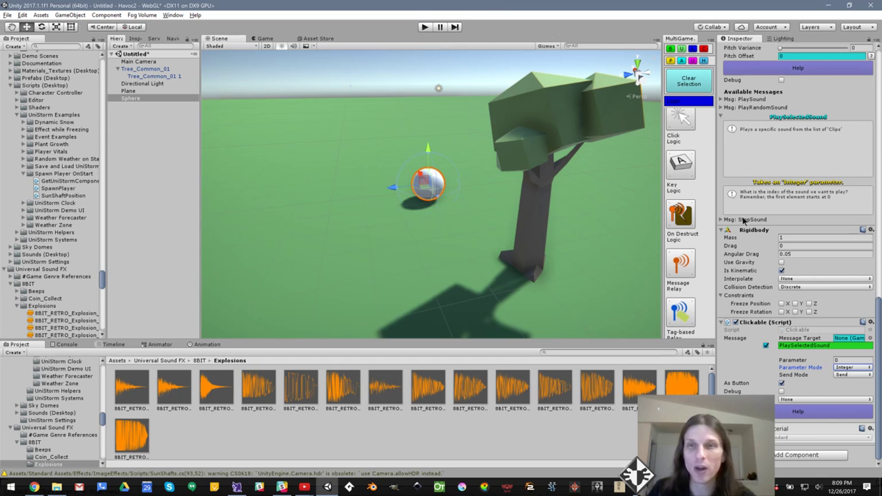
{"action": "scroll", "coordinate": [743, 220], "scroll_direction": "up", "scroll_amount": 5}
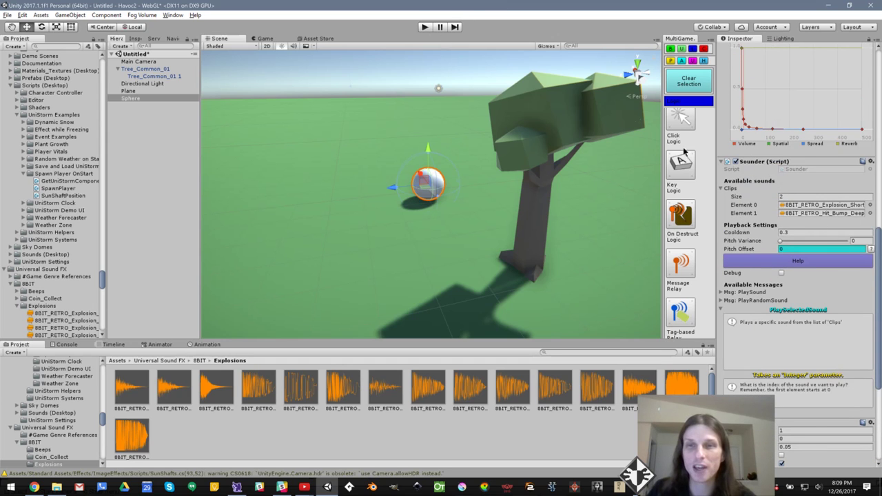
{"action": "left_click", "coordinate": [423, 27]}
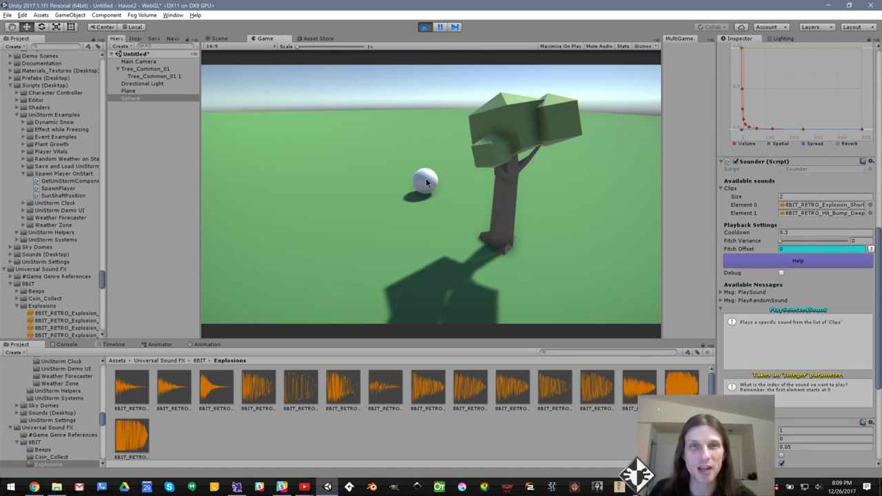
{"action": "left_click", "coordinate": [427, 27]}
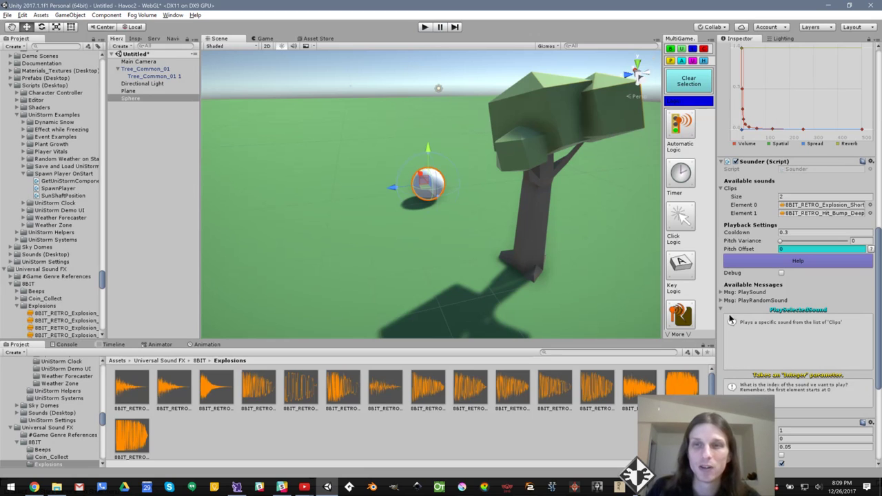
{"action": "scroll", "coordinate": [748, 289], "scroll_direction": "down", "scroll_amount": 5}
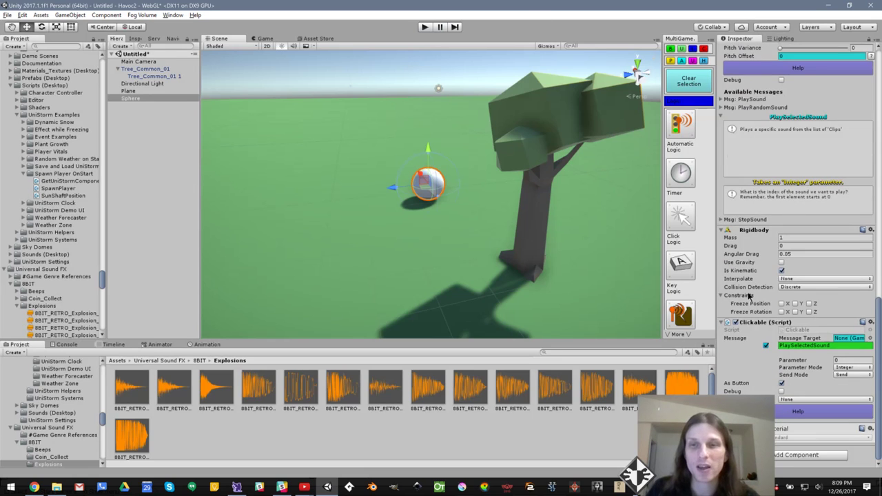
Step: Change the Clickable's Send Mode from Send to Broadcast
{"action": "left_click", "coordinate": [846, 376]}
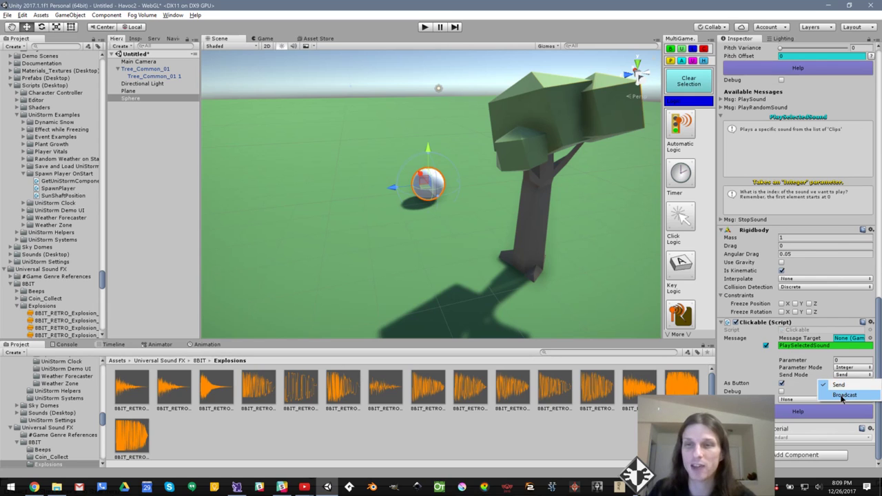
{"action": "left_click", "coordinate": [835, 382]}
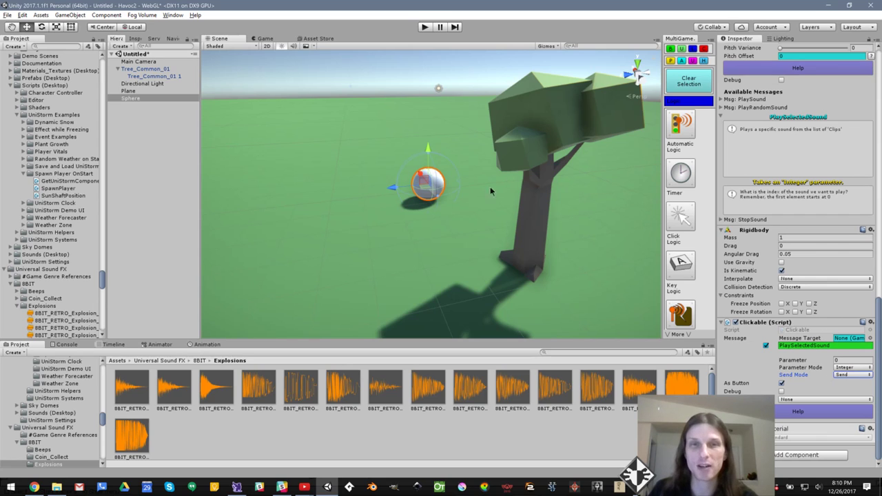
{"action": "left_click", "coordinate": [847, 376]}
{"action": "left_click", "coordinate": [847, 396]}
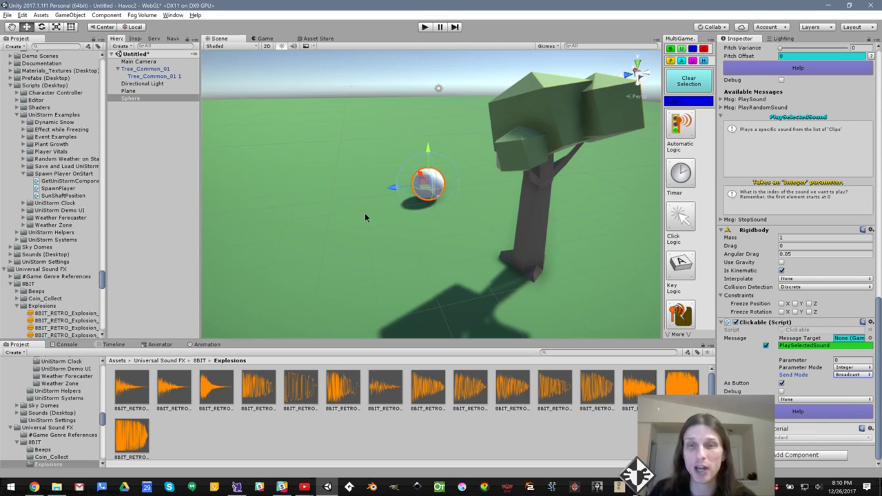
Step: Create an empty child GameObject under Sphere and drag it left to local position 0, 0, 3.14
{"action": "right_click", "coordinate": [130, 99]}
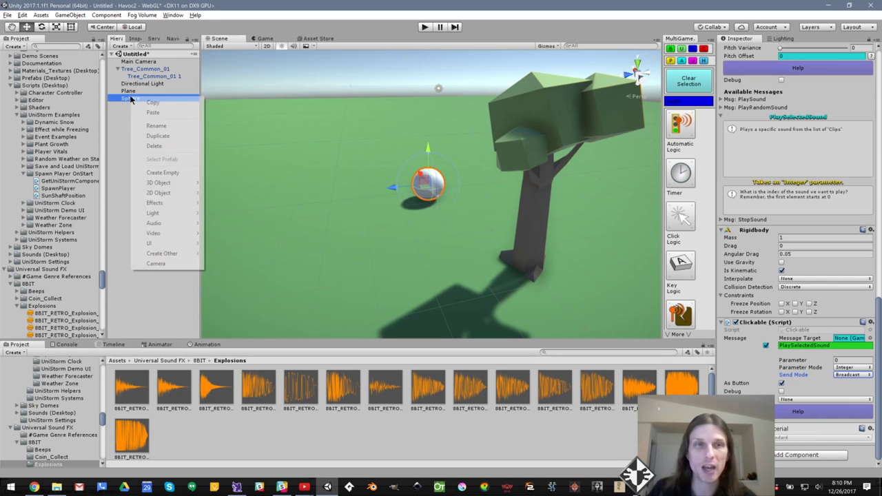
{"action": "left_click", "coordinate": [174, 173]}
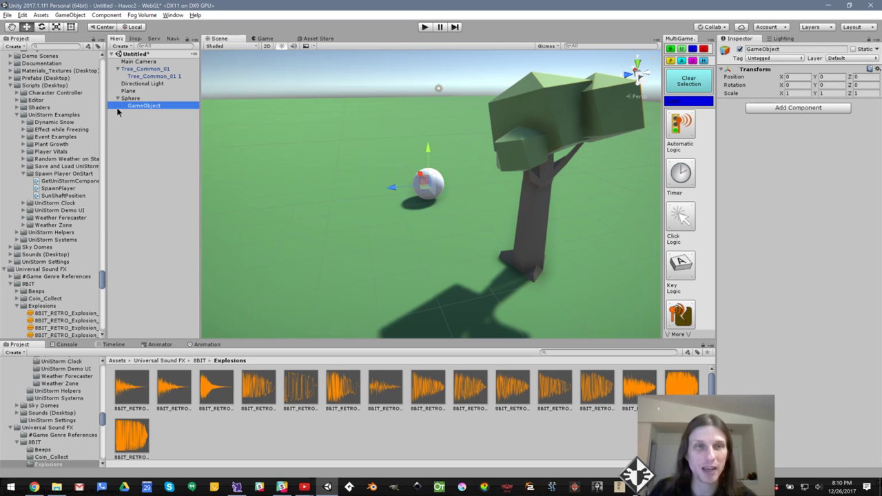
{"action": "left_click_drag", "start_coordinate": [399, 189], "coordinate": [333, 191]}
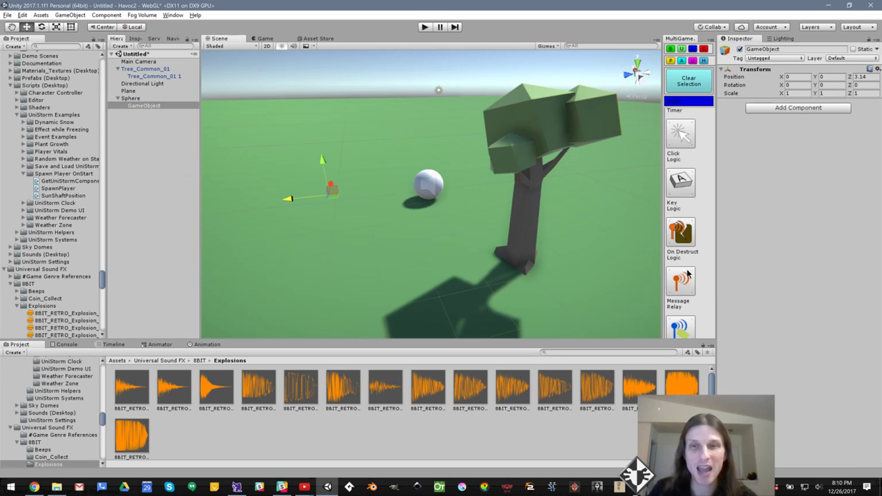
{"action": "left_click", "coordinate": [670, 49]}
{"action": "scroll", "coordinate": [686, 207], "scroll_direction": "down", "scroll_amount": 10}
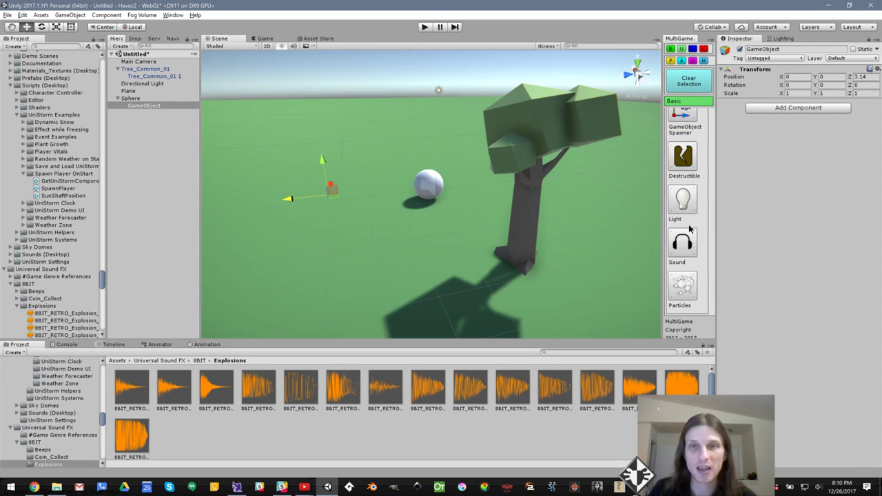
Step: Give the child GameObject a Sounder with its Clips size set to 1
{"action": "left_click", "coordinate": [688, 242]}
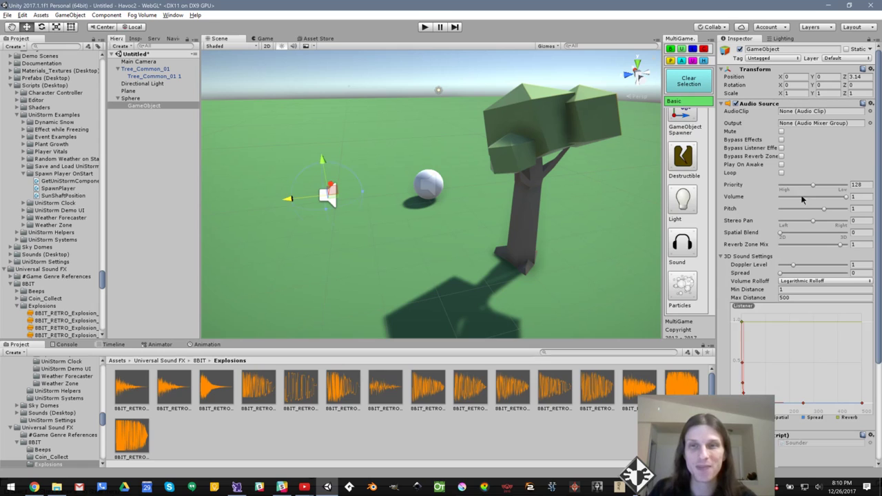
{"action": "scroll", "coordinate": [778, 120], "scroll_direction": "down", "scroll_amount": 1}
{"action": "scroll", "coordinate": [781, 250], "scroll_direction": "down", "scroll_amount": 4}
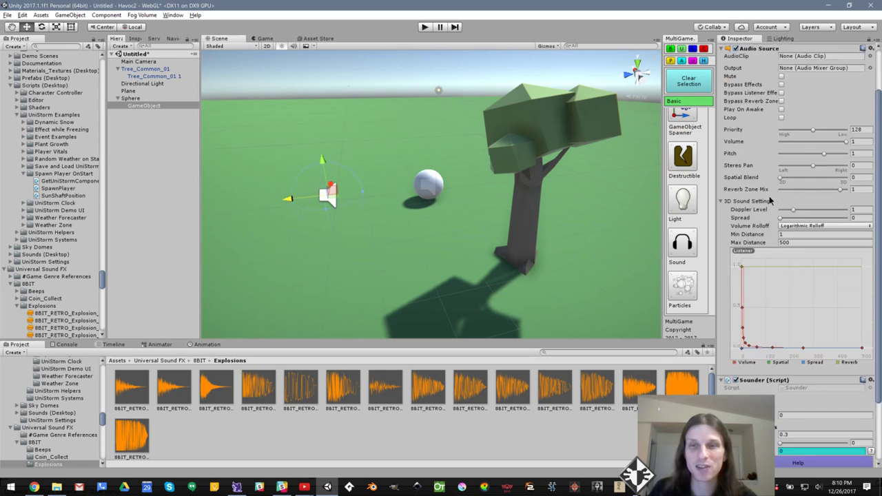
{"action": "left_click", "coordinate": [809, 335]}
{"action": "type", "text": "1"}
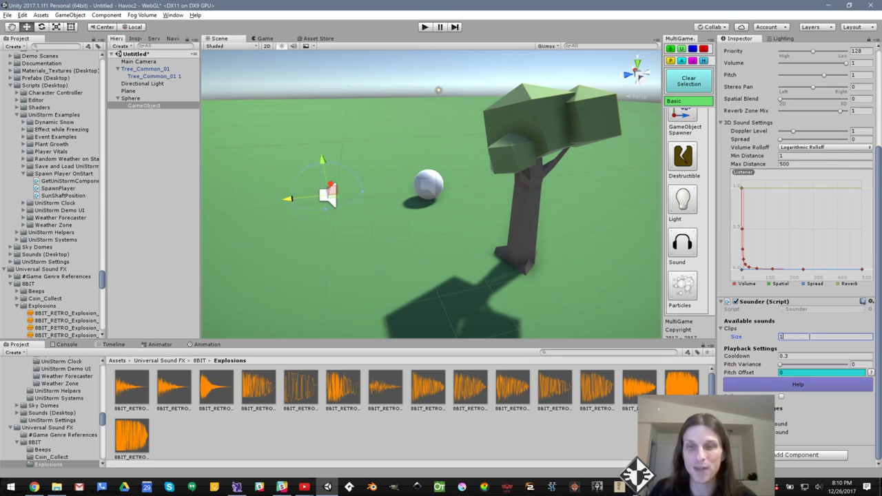
{"action": "key", "text": "Return"}
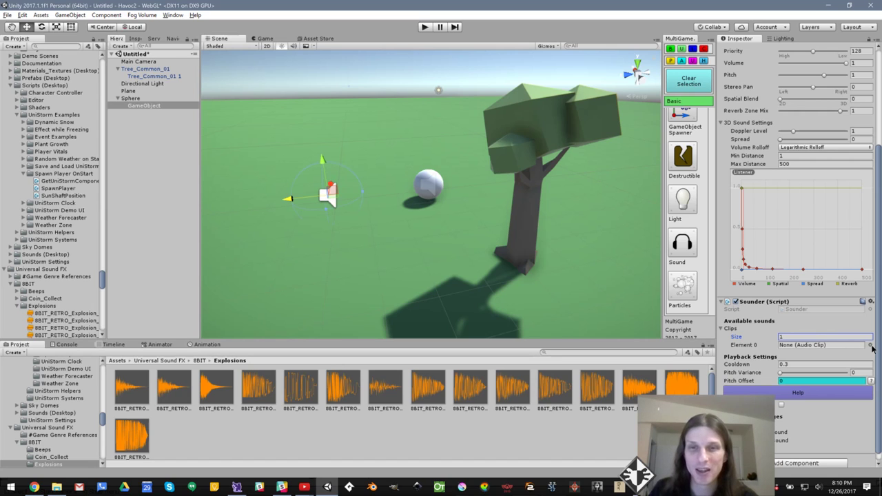
Step: Drag 8BIT_RETRO_Explosion_Woosh_Down_mono into the child's Element 0, then reselect Sphere
{"action": "left_click", "coordinate": [678, 388]}
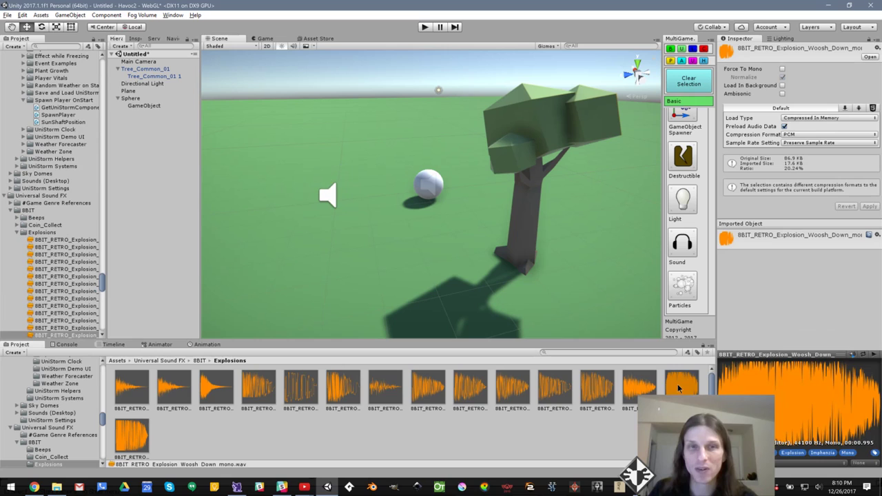
{"action": "left_click", "coordinate": [144, 106]}
{"action": "scroll", "coordinate": [768, 233], "scroll_direction": "down", "scroll_amount": 10}
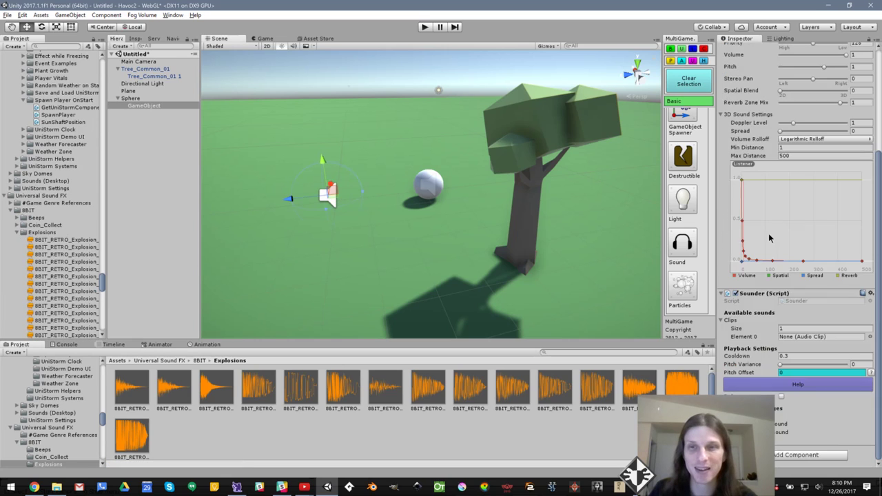
{"action": "left_click_drag", "start_coordinate": [682, 385], "coordinate": [819, 340]}
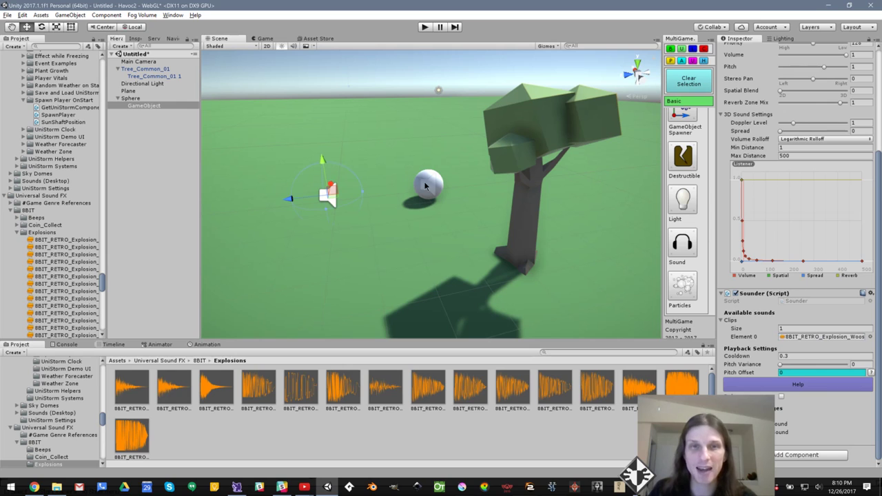
{"action": "left_click", "coordinate": [132, 98]}
{"action": "scroll", "coordinate": [799, 365], "scroll_direction": "down", "scroll_amount": 10}
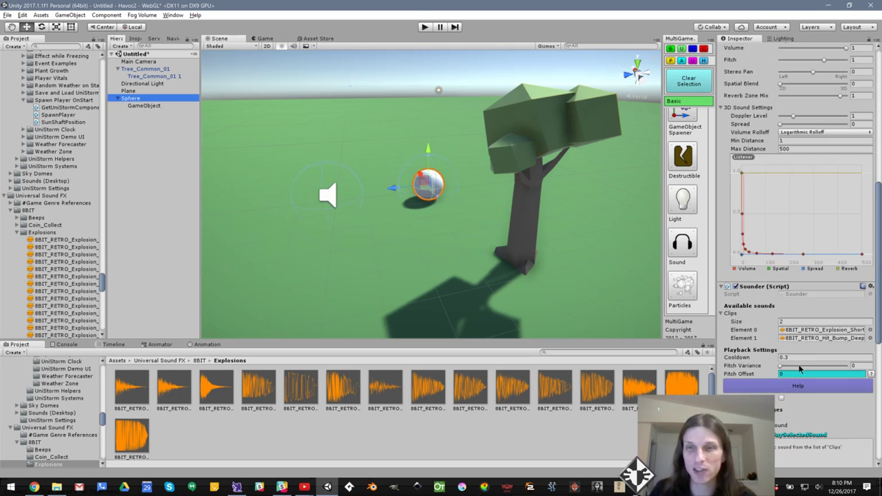
{"action": "scroll", "coordinate": [828, 427], "scroll_direction": "down", "scroll_amount": 3}
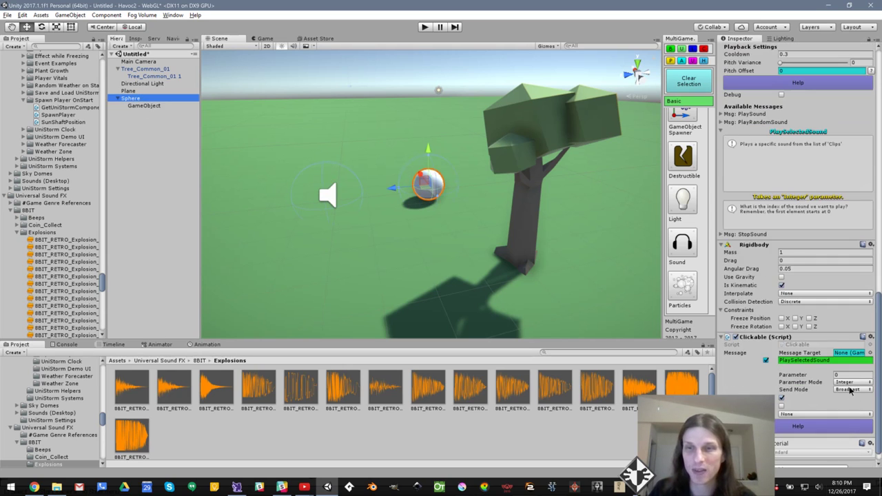
{"action": "left_click", "coordinate": [424, 27]}
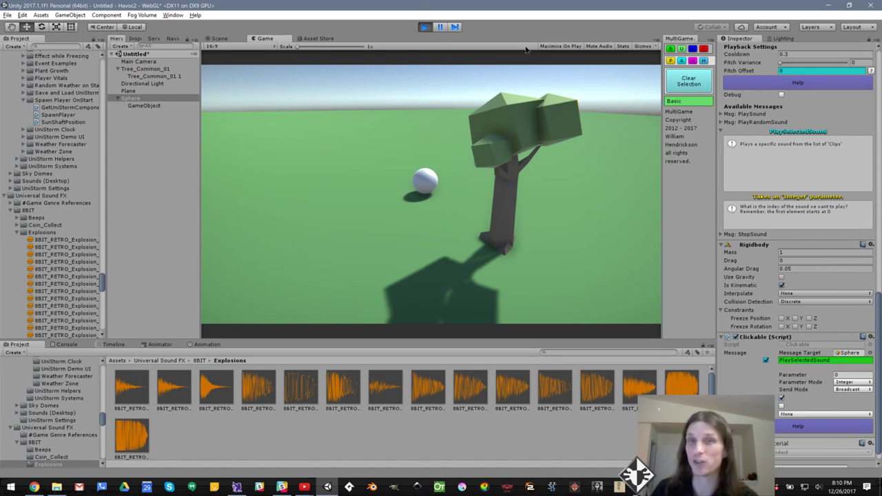
{"action": "left_click", "coordinate": [424, 28]}
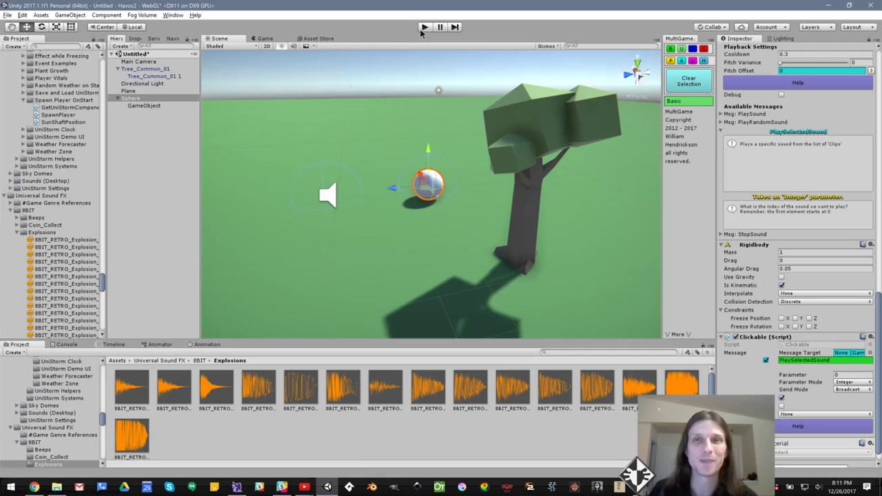